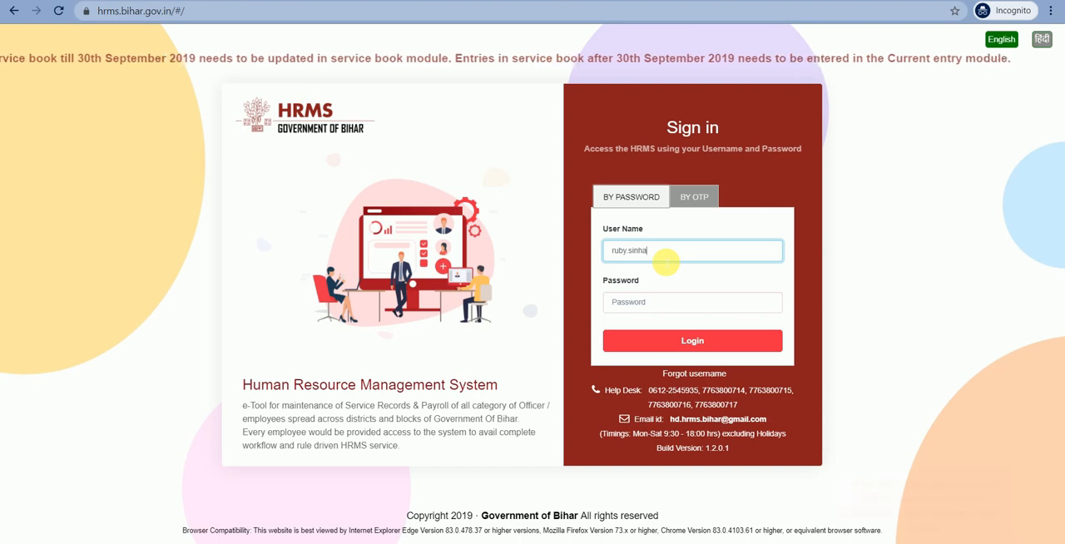
- Enter the account password and sign in to the HRMS portal
key(Tab)
text(1)
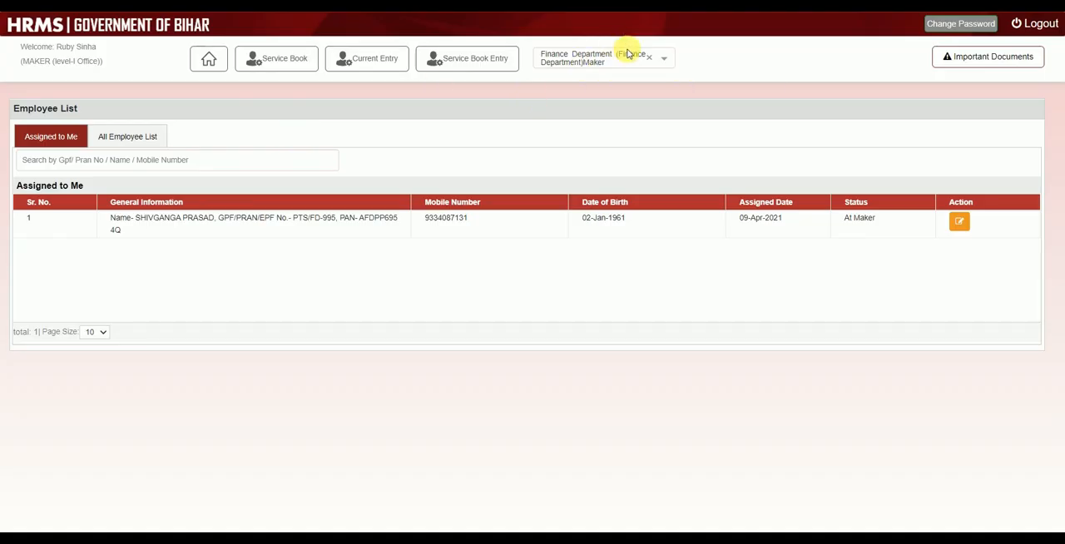
- Switch the role to Finance Department Payroll-Generation Maker and open New Entitlement from the Pay bill options
click(666, 61)
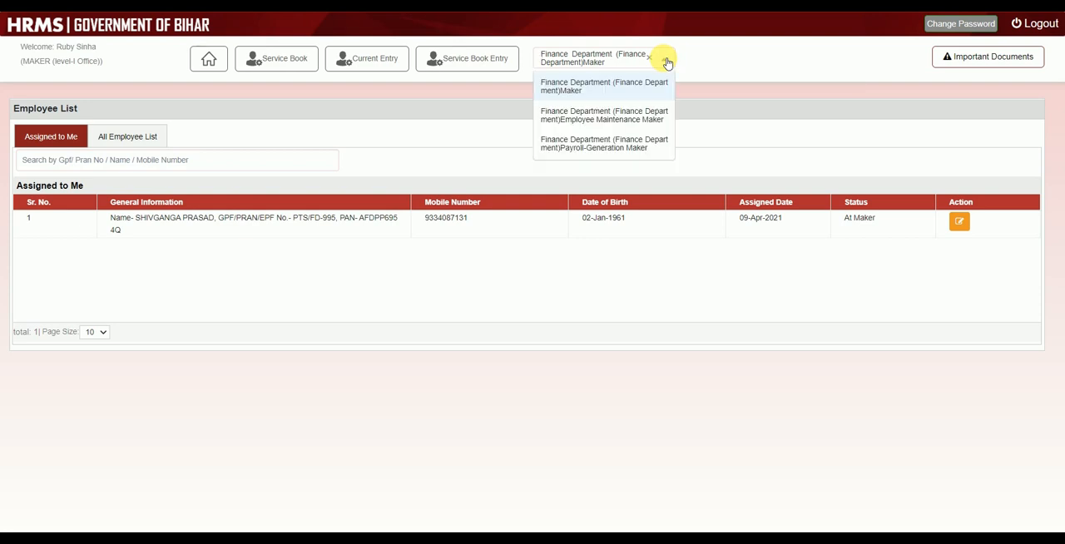
click(626, 146)
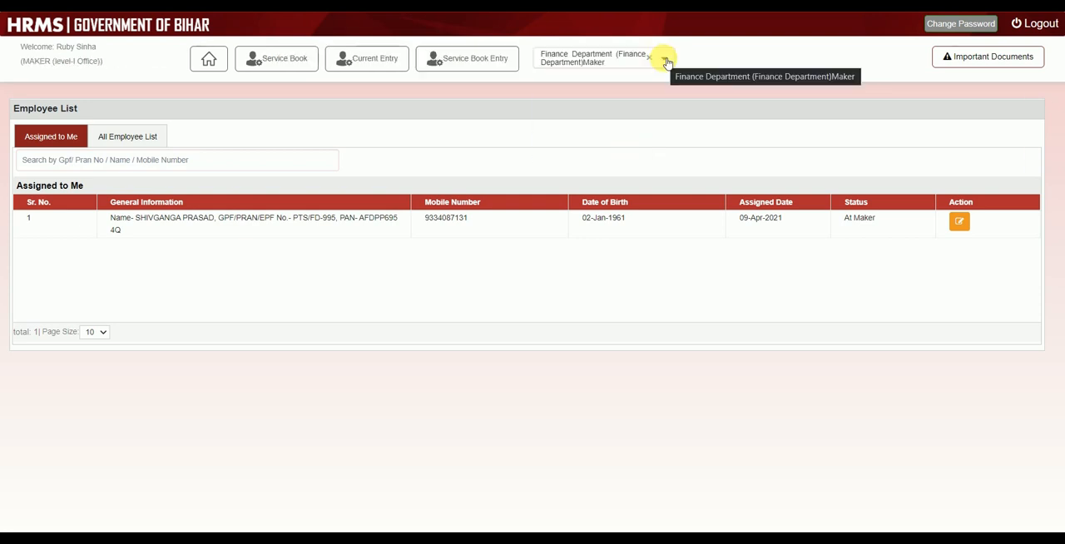
click(666, 62)
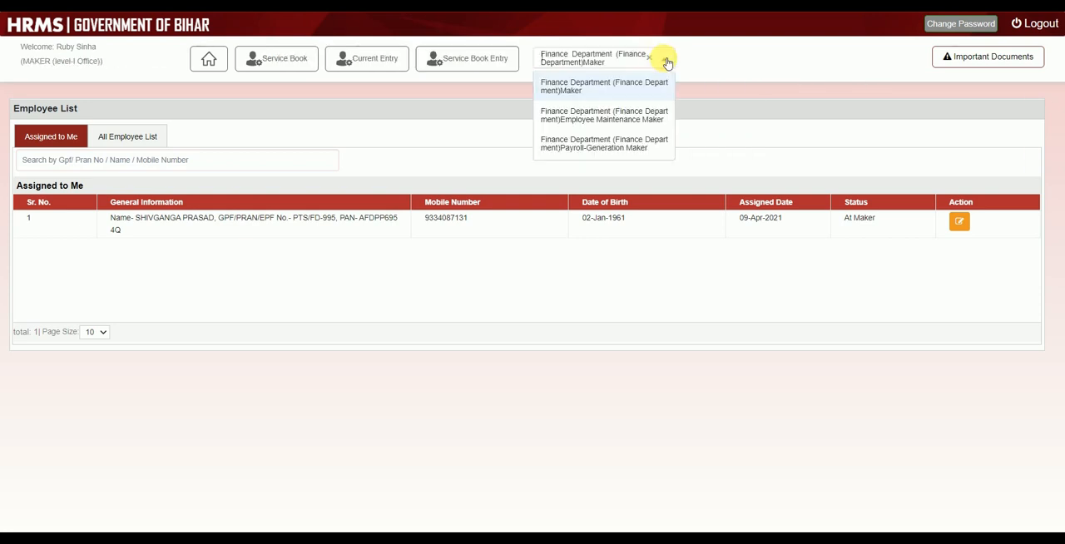
click(628, 144)
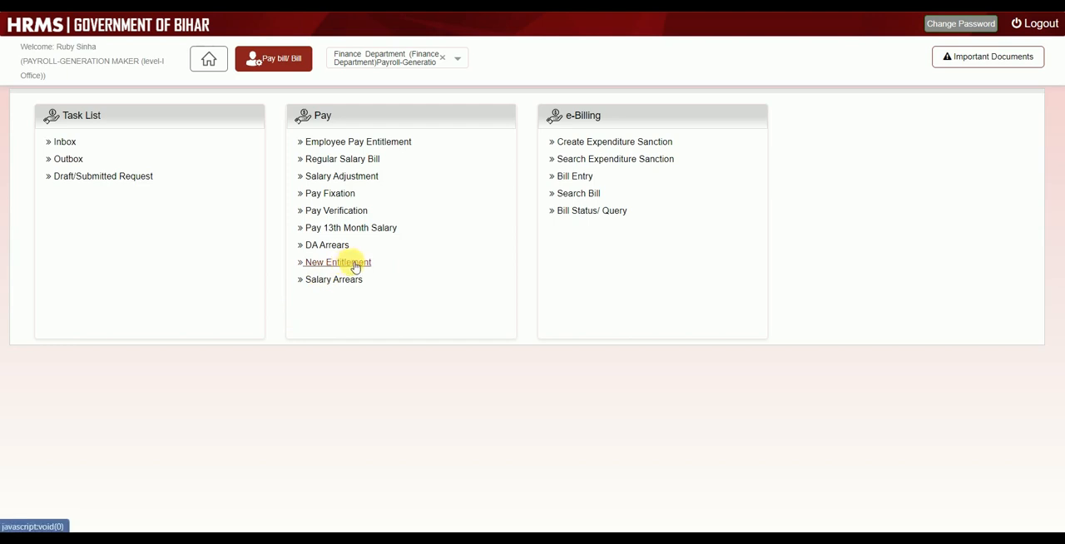
click(355, 264)
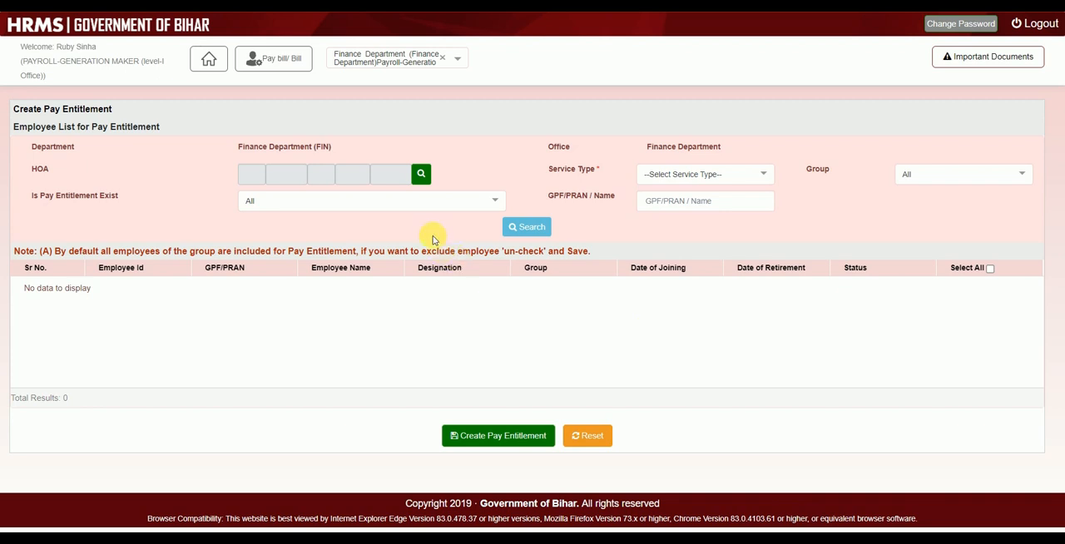
click(421, 175)
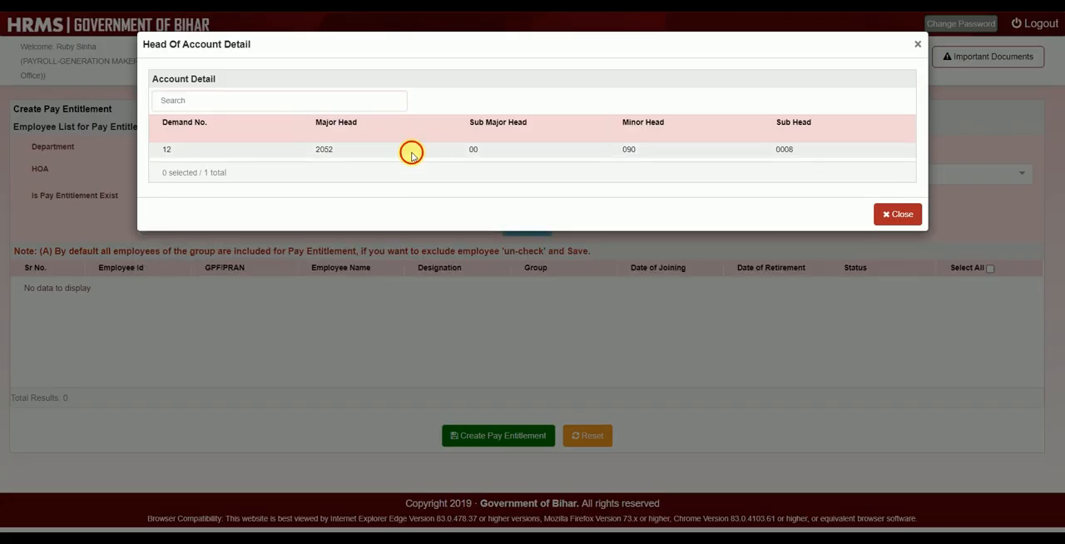
click(411, 152)
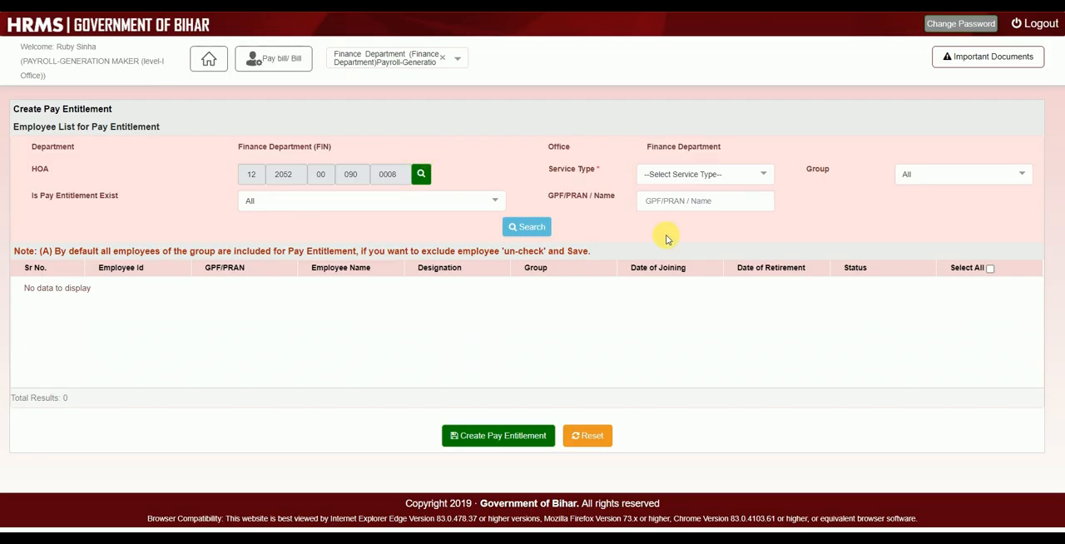
click(735, 174)
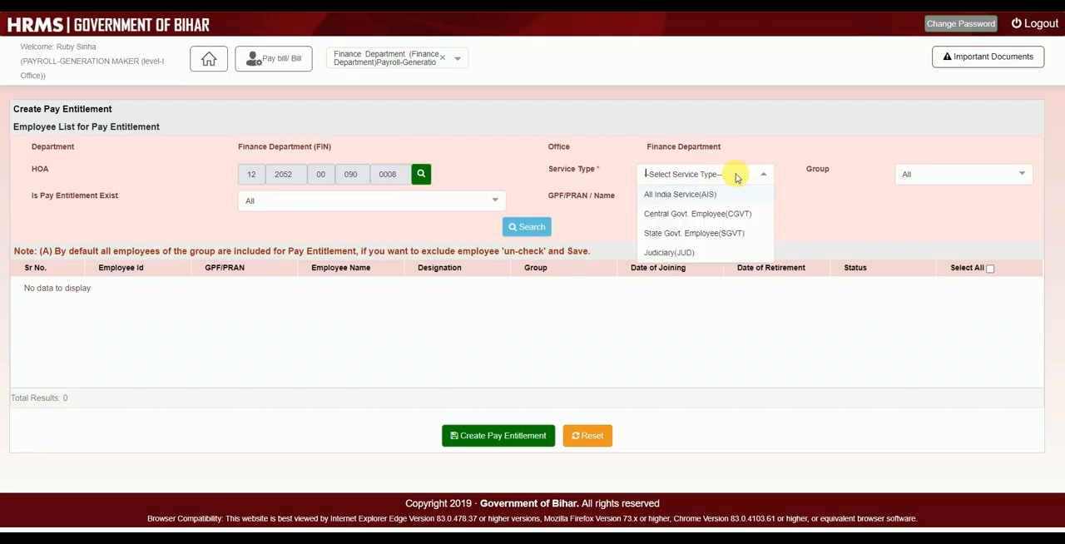
click(720, 240)
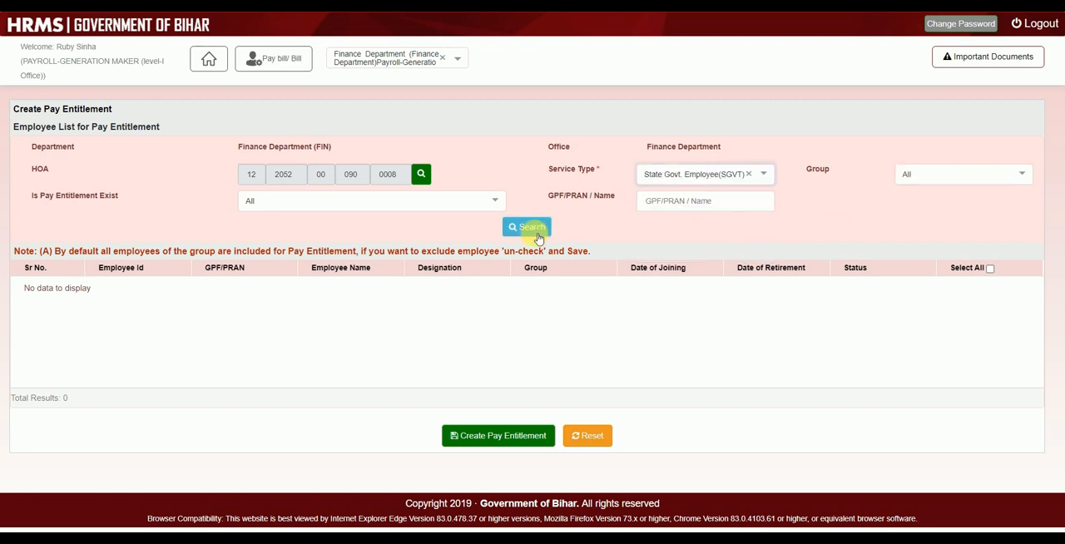
click(442, 200)
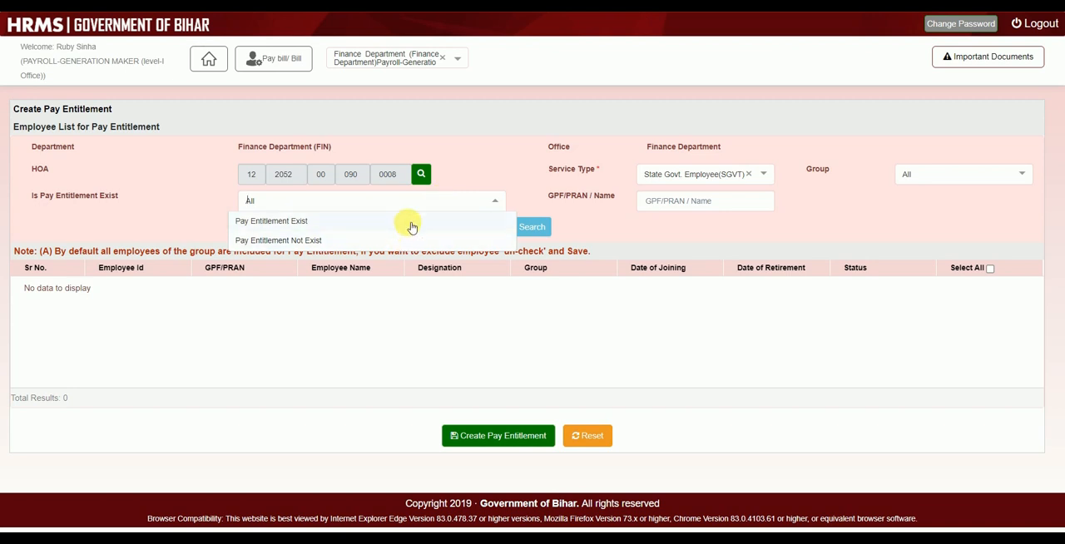
click(406, 225)
click(518, 233)
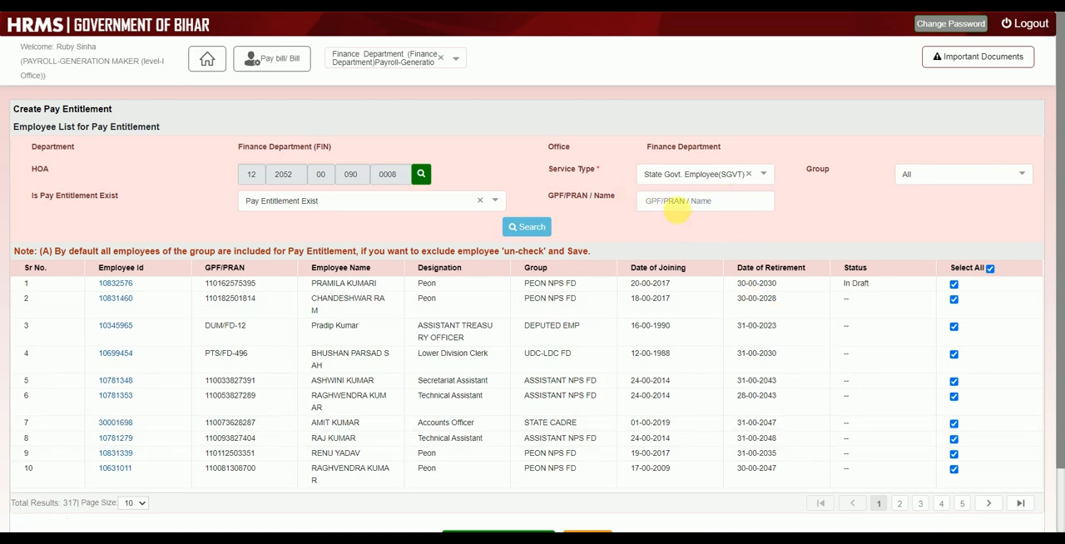
- On page 3 of the results, select only the employees in rows 22 and 23 and create their pay entitlement
click(921, 504)
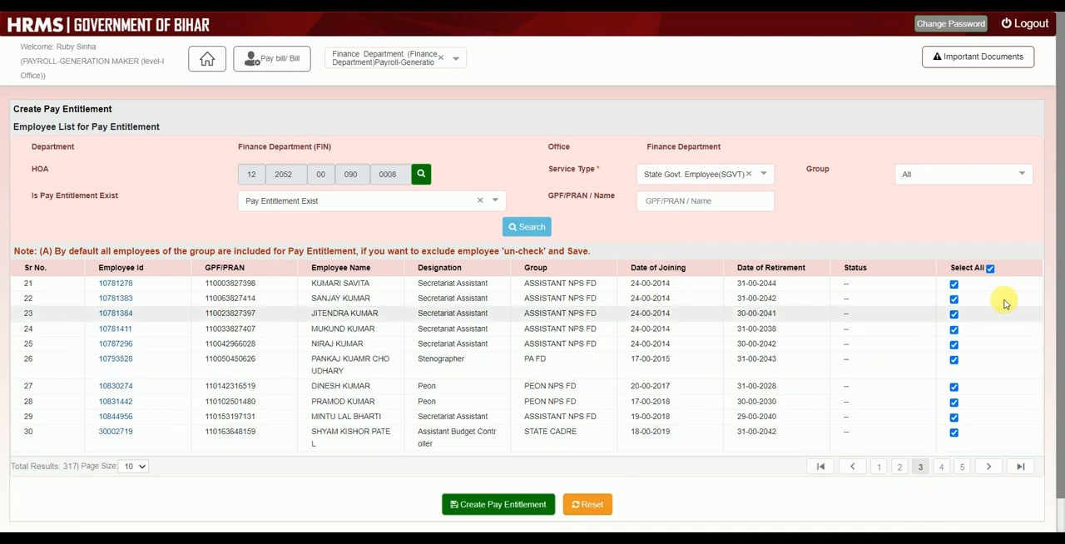
click(991, 269)
click(954, 299)
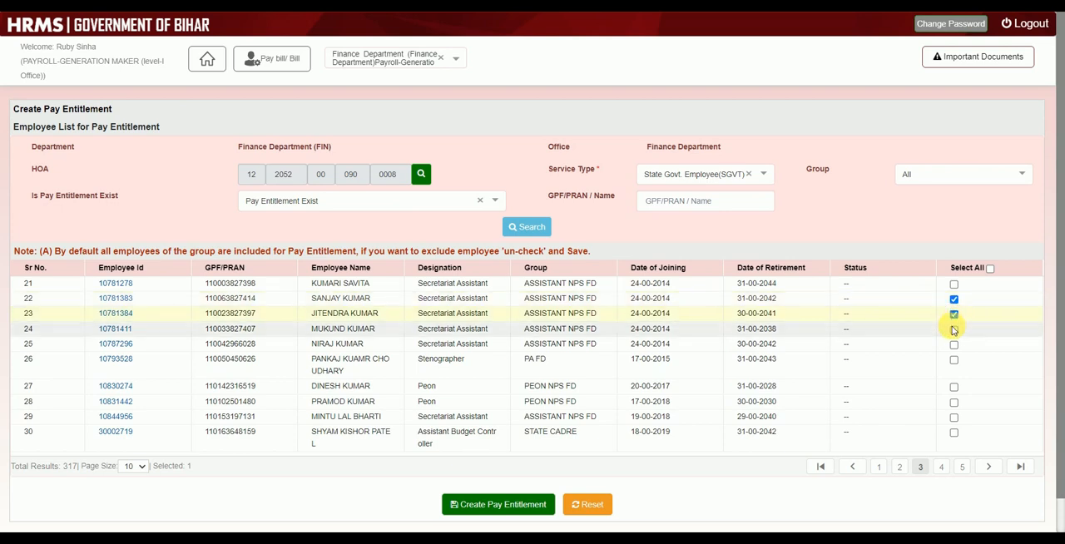
scroll(737, 386, down, 2)
scroll(737, 375, up, 2)
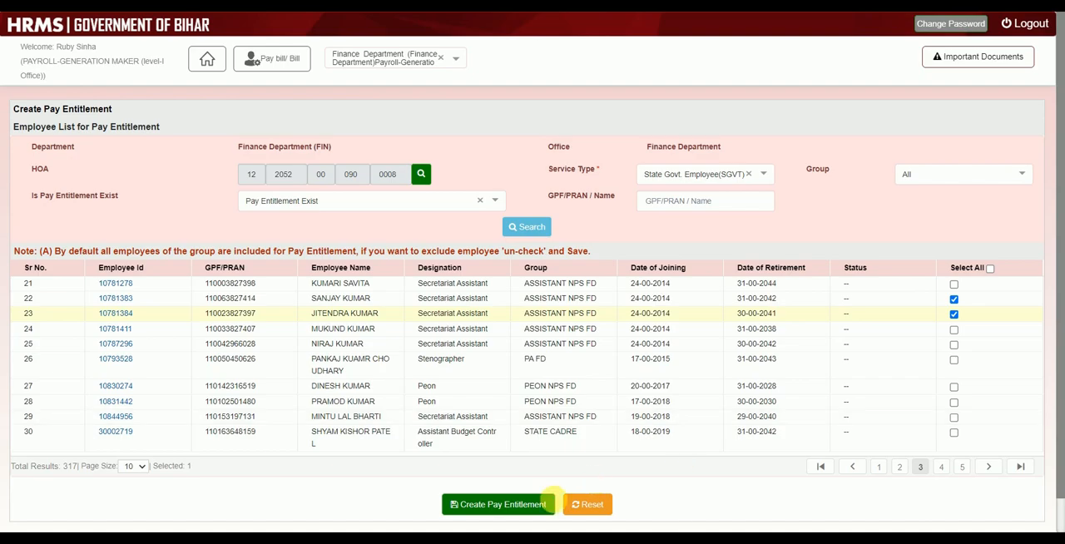
click(516, 510)
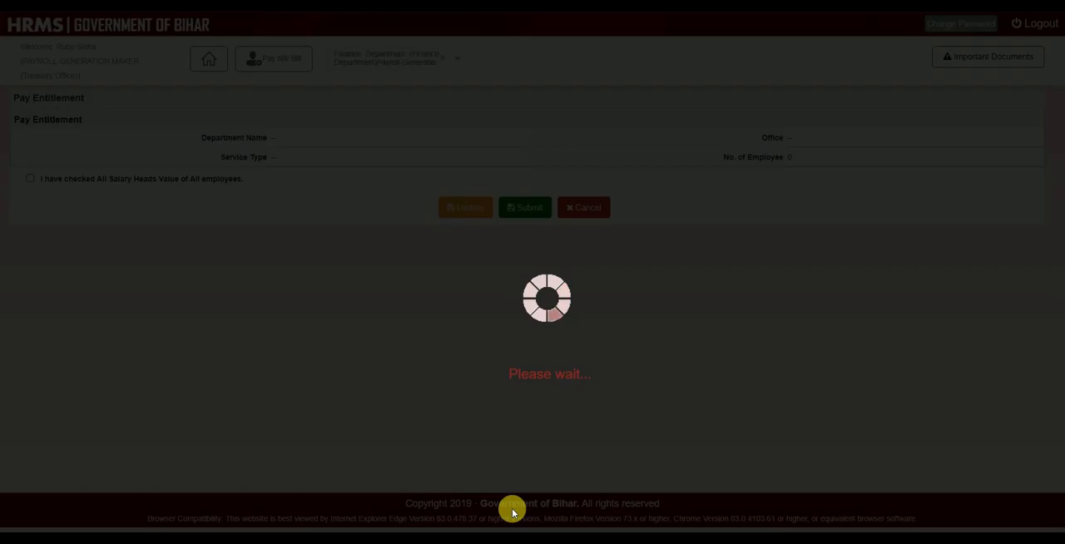
- Review the salary heads of both employees and open the first employee's salary structure in full-screen view
scroll(487, 333, right, 6)
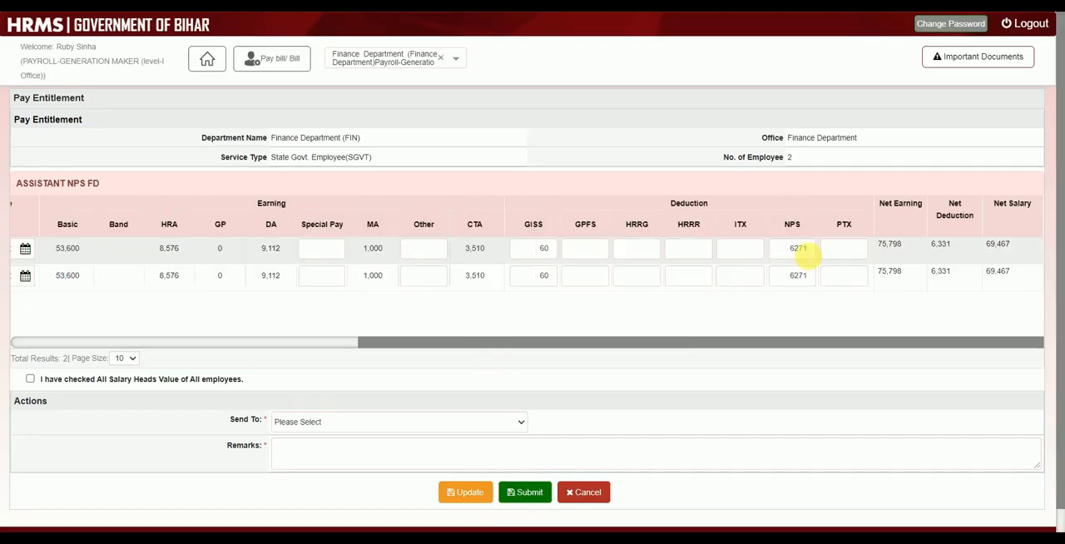
scroll(808, 256, left, 5)
scroll(809, 256, left, 2)
click(100, 245)
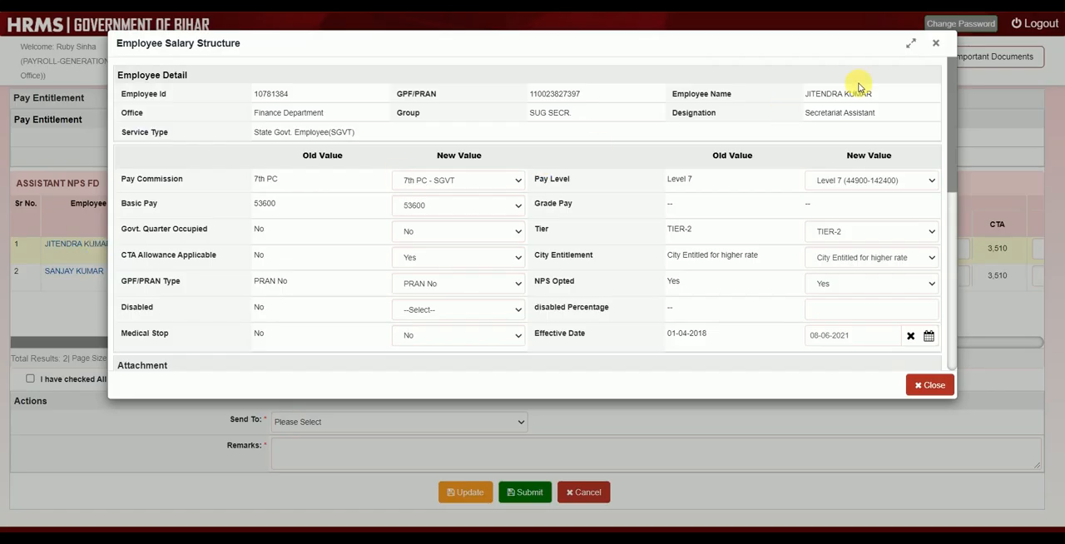
click(911, 42)
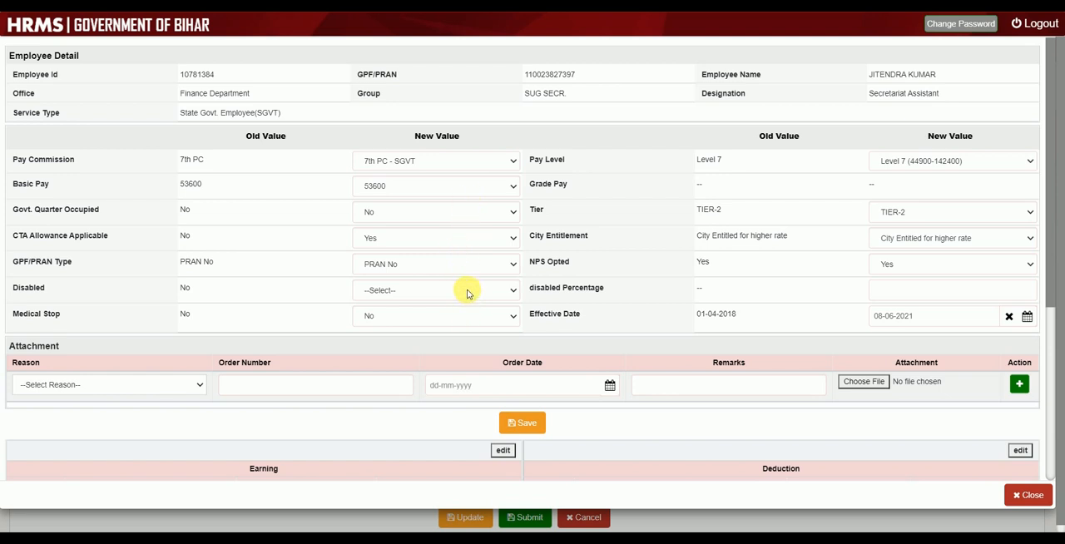
- Set the new value of Govt. Quarter Occupied to Yes and review the earning and deduction heads
click(482, 215)
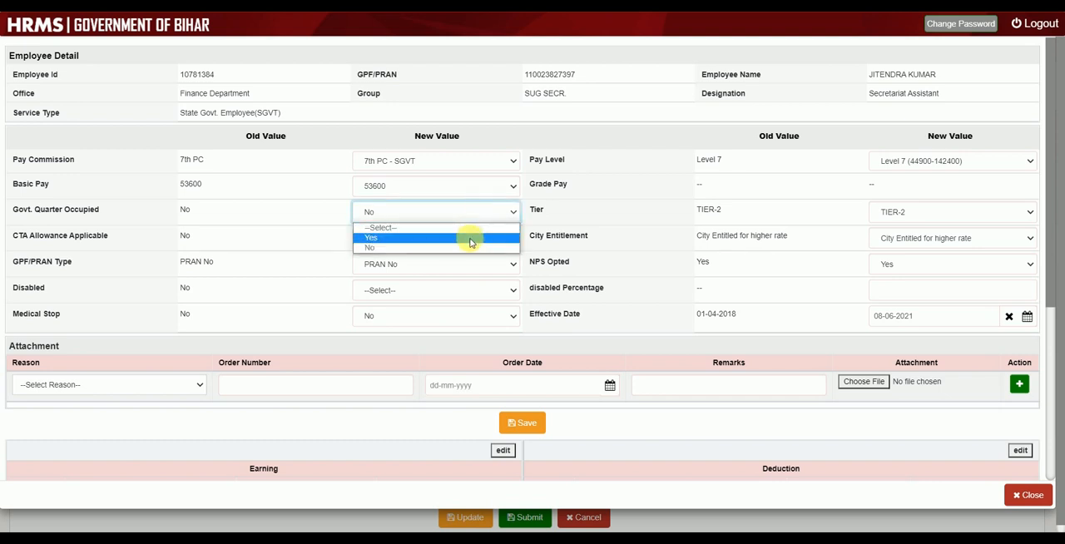
click(470, 240)
scroll(537, 302, down, 3)
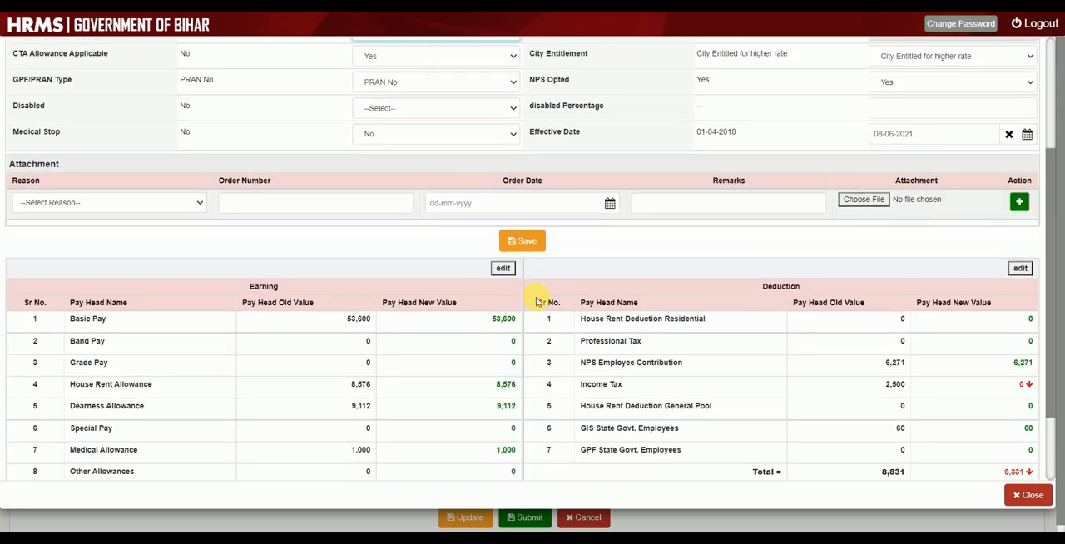
scroll(537, 302, down, 1)
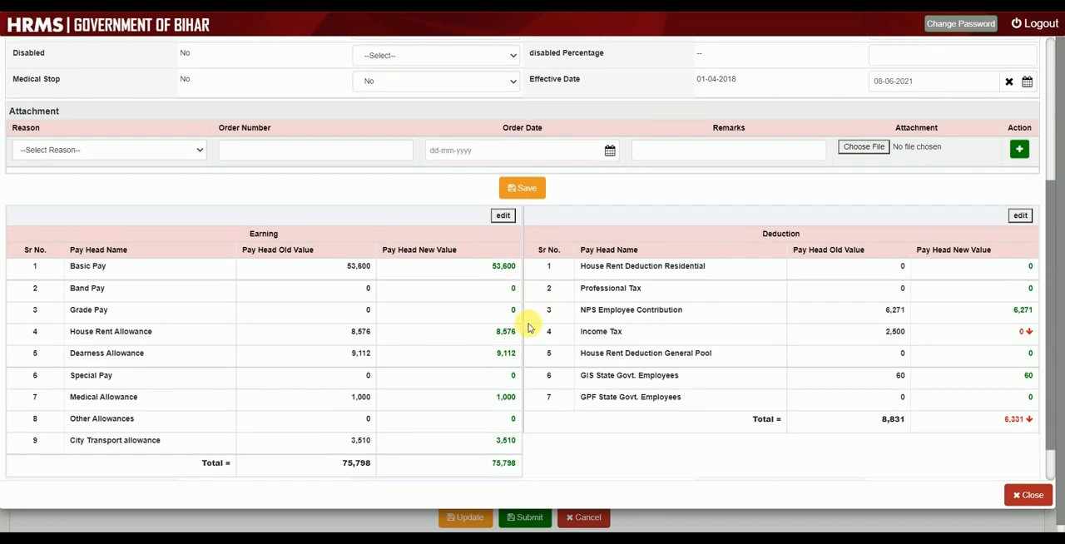
scroll(529, 327, up, 4)
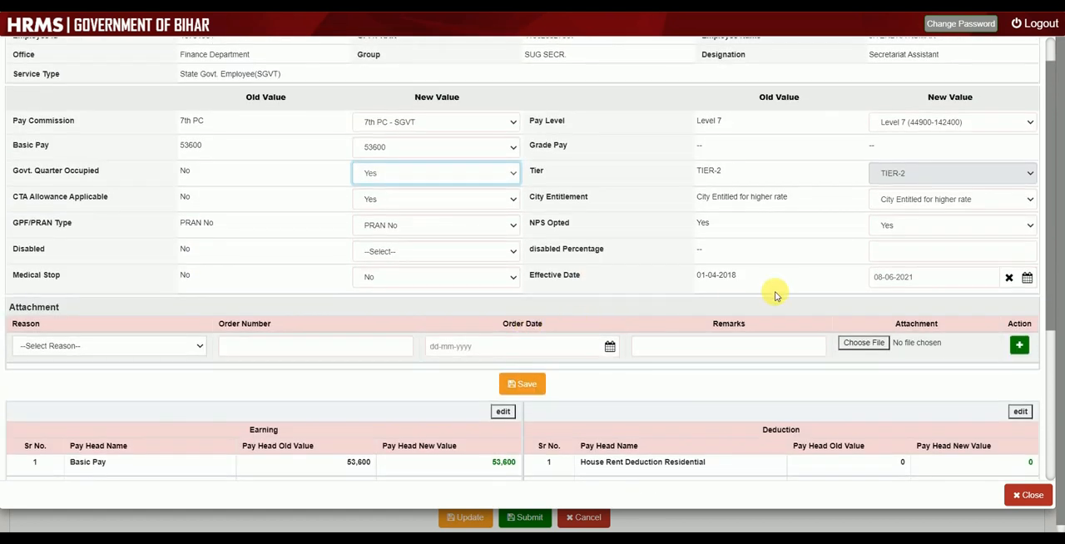
- Set the new Effective Date in the salary structure to 01-04-2021
click(768, 280)
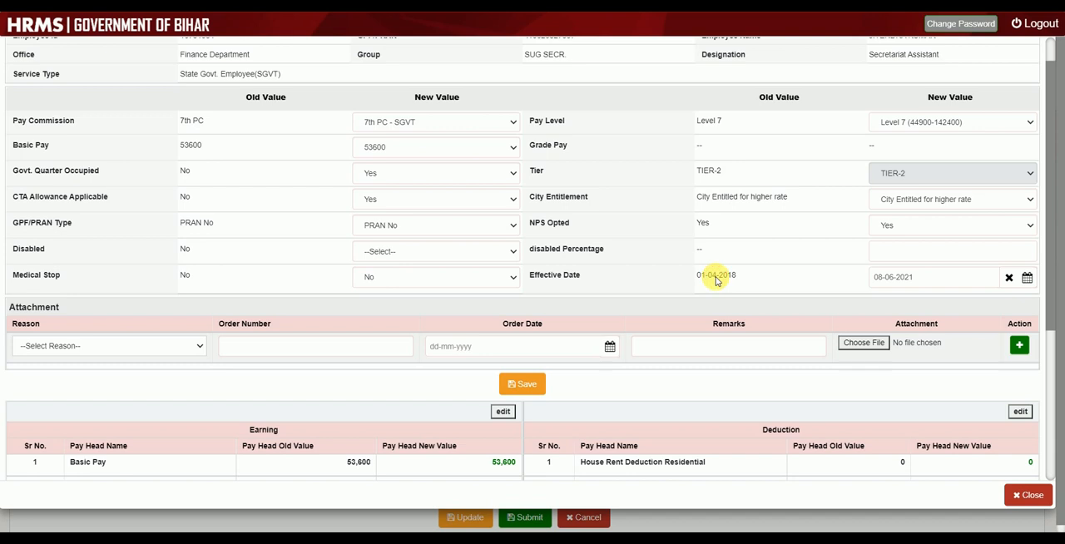
click(1028, 281)
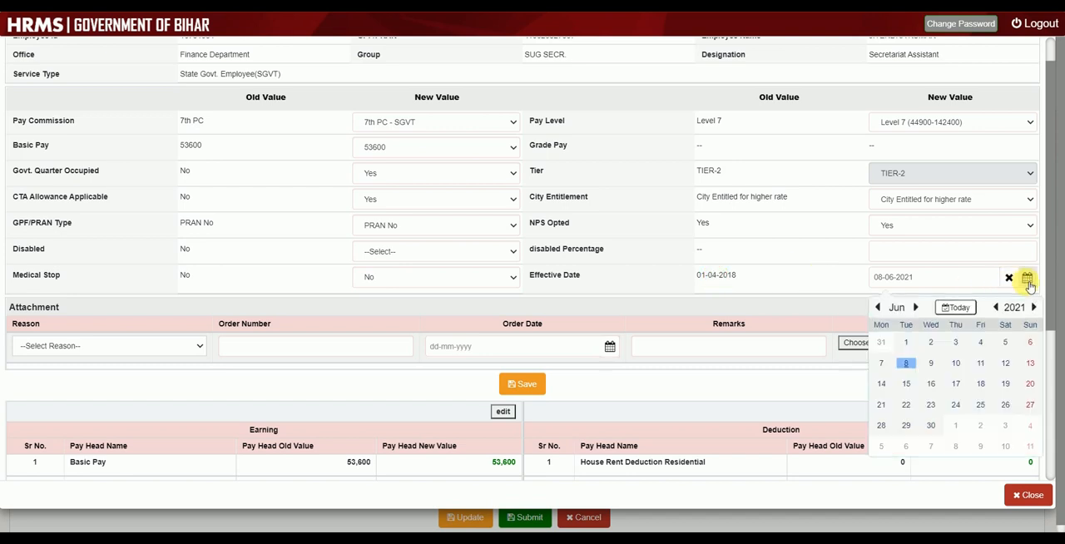
click(880, 308)
click(880, 308)
click(881, 308)
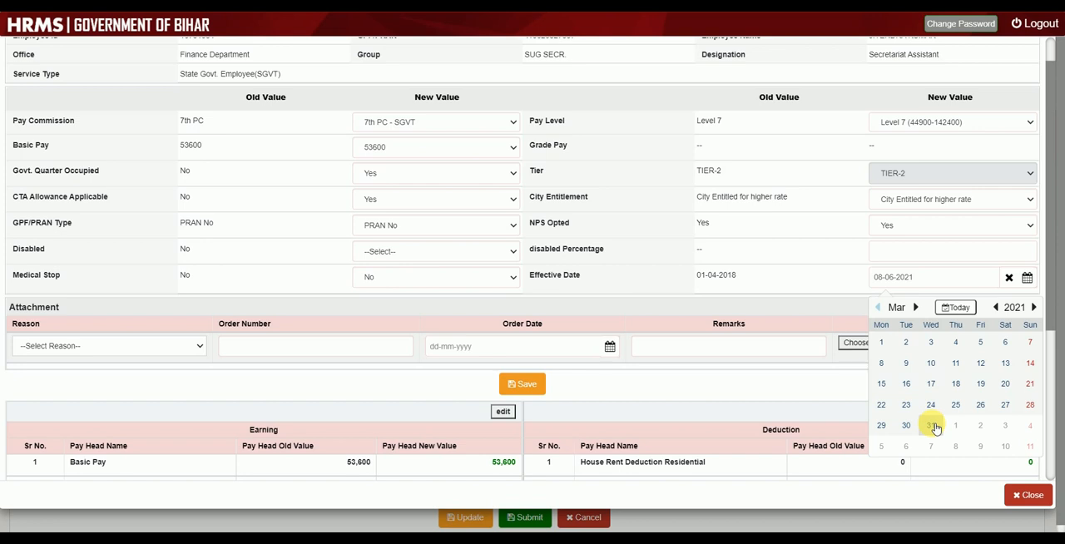
click(919, 308)
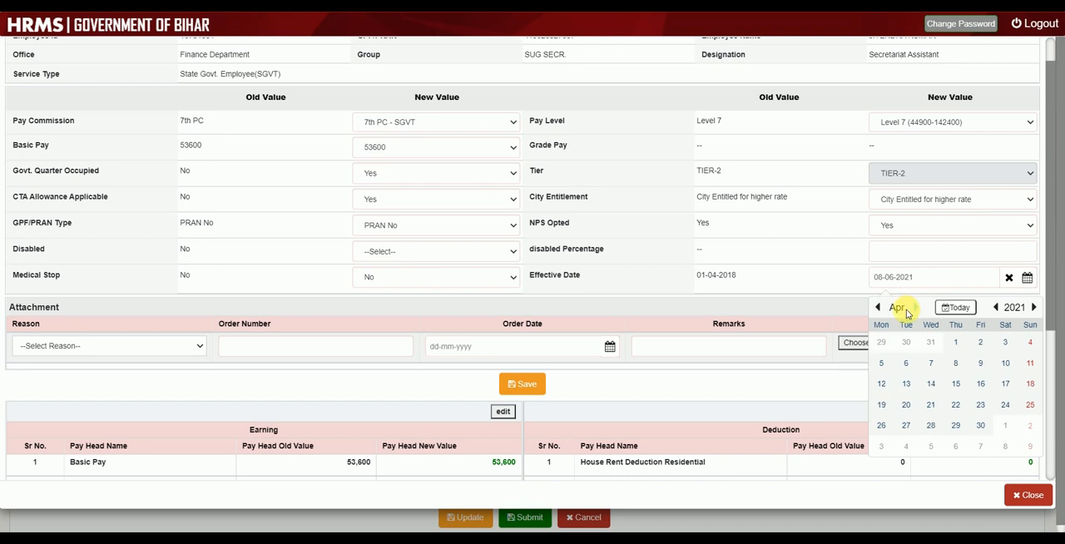
click(959, 343)
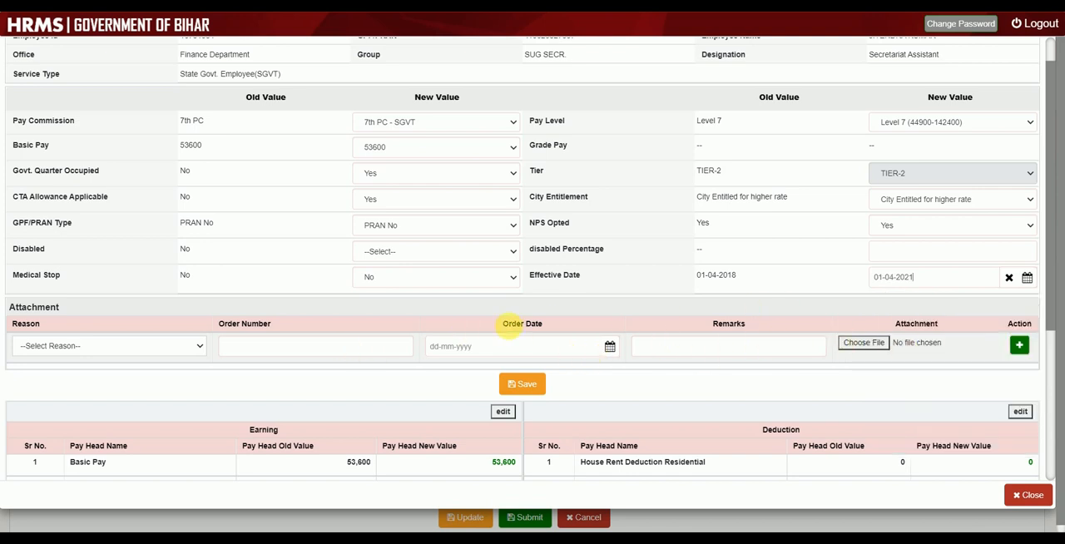
- Update the head values for the employee's earnings and deductions and dismiss the notification
scroll(792, 352, down, 4)
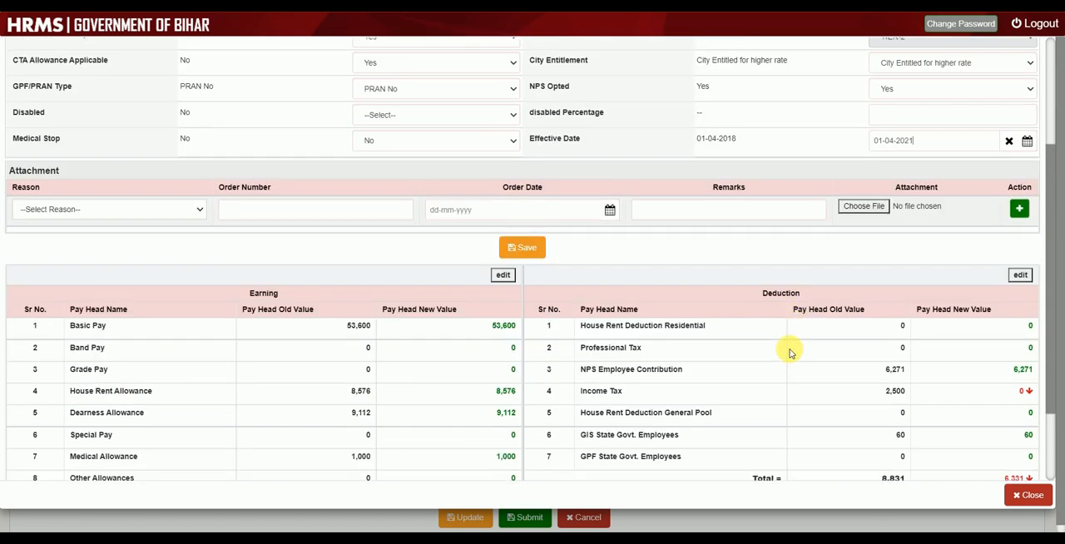
scroll(792, 352, down, 1)
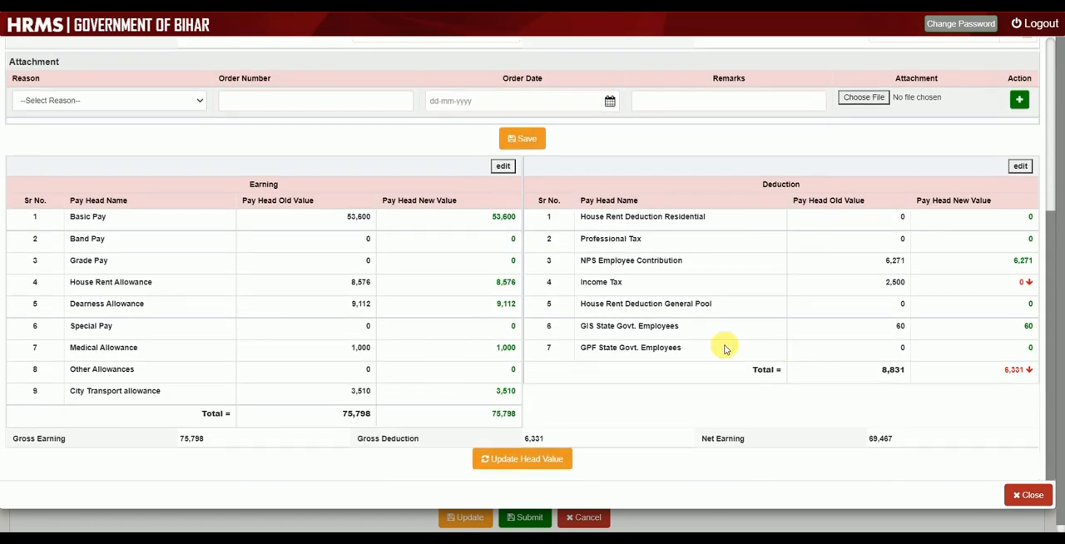
click(484, 458)
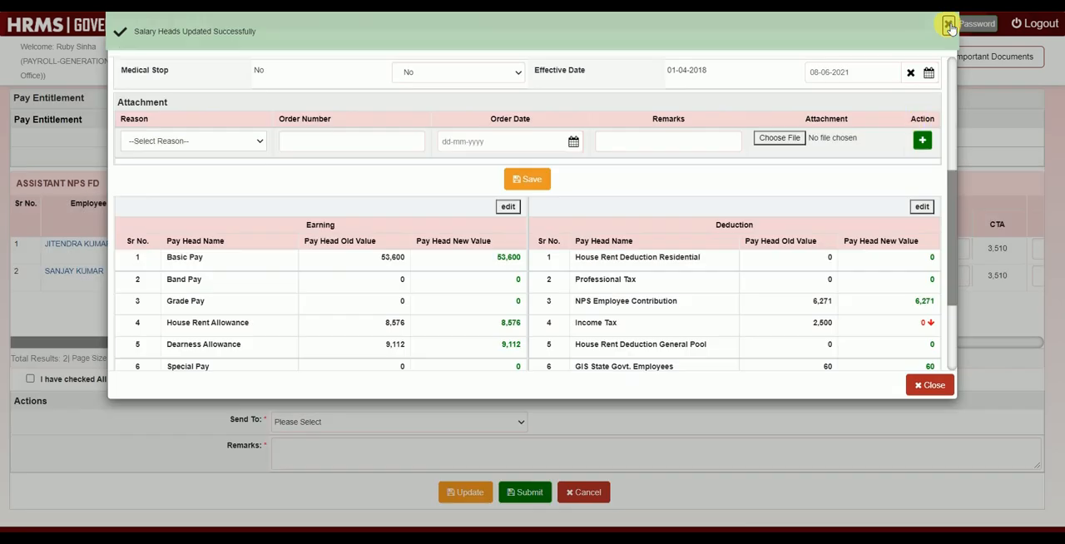
click(950, 28)
- Open the Earning pay heads for editing and review the editable Special Pay and Other Allowances entries
scroll(475, 266, down, 1)
scroll(477, 270, down, 1)
scroll(477, 270, up, 3)
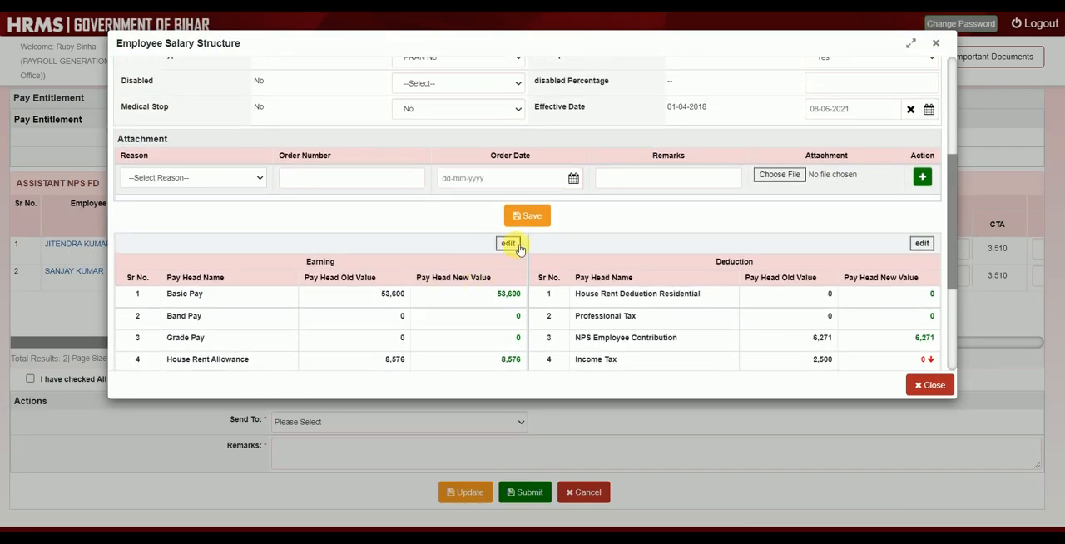
click(509, 244)
scroll(483, 302, down, 1)
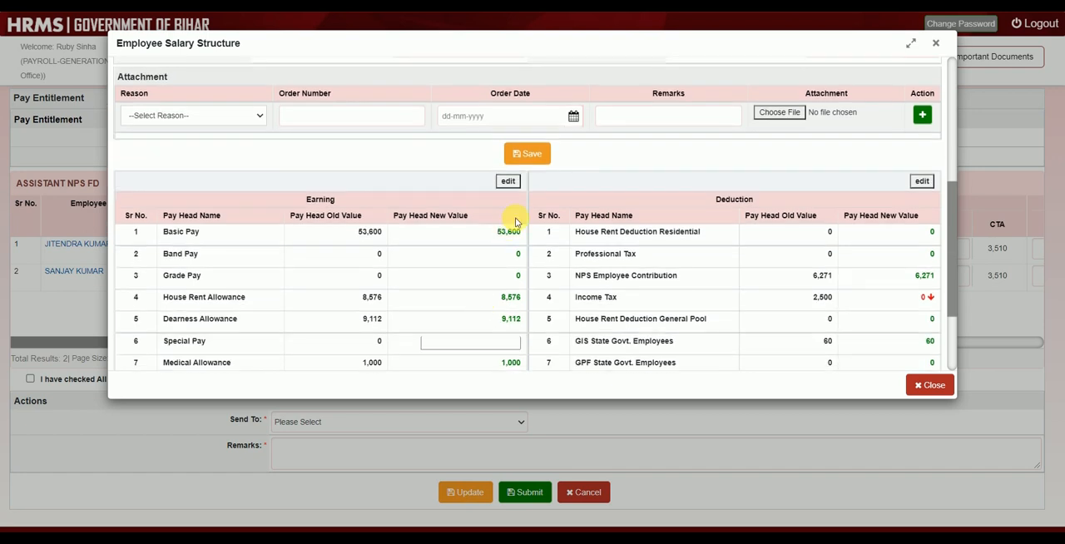
scroll(522, 261, down, 2)
scroll(522, 261, up, 1)
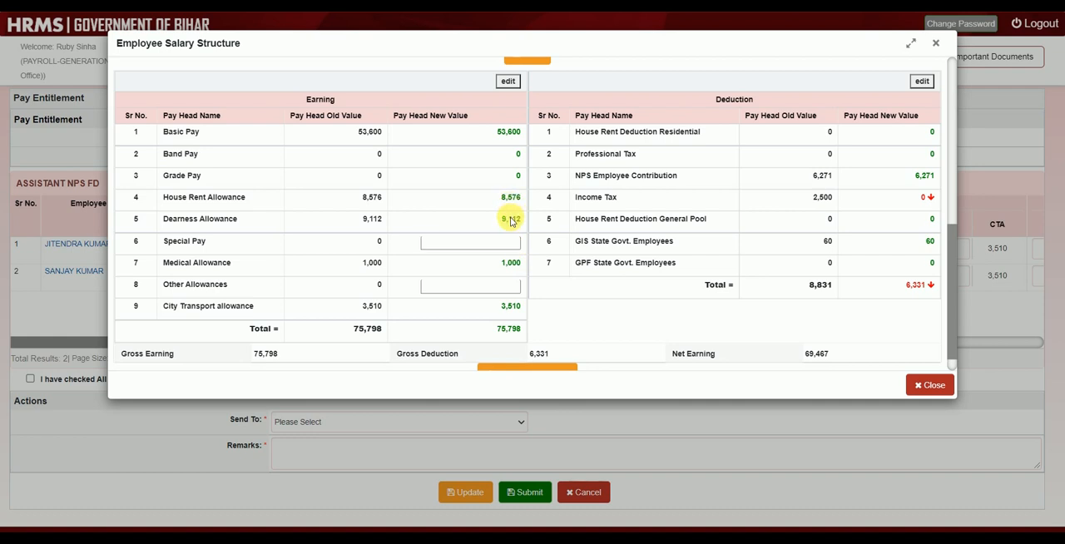
scroll(511, 220, up, 4)
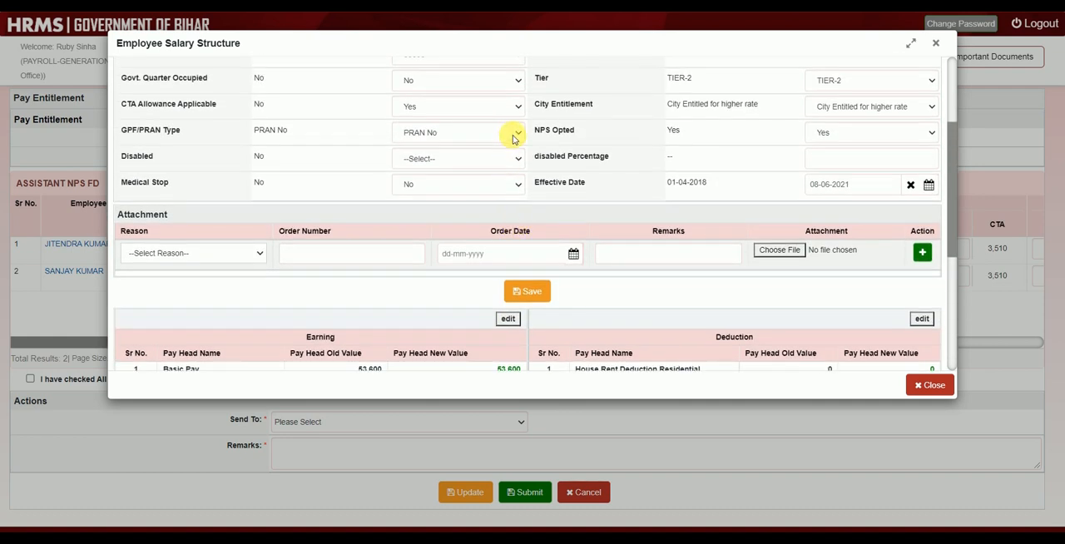
- Review the available new-value options for GPF/PRAN Type, Govt. Quarter Occupied and City Entitlement in the salary structure
click(513, 138)
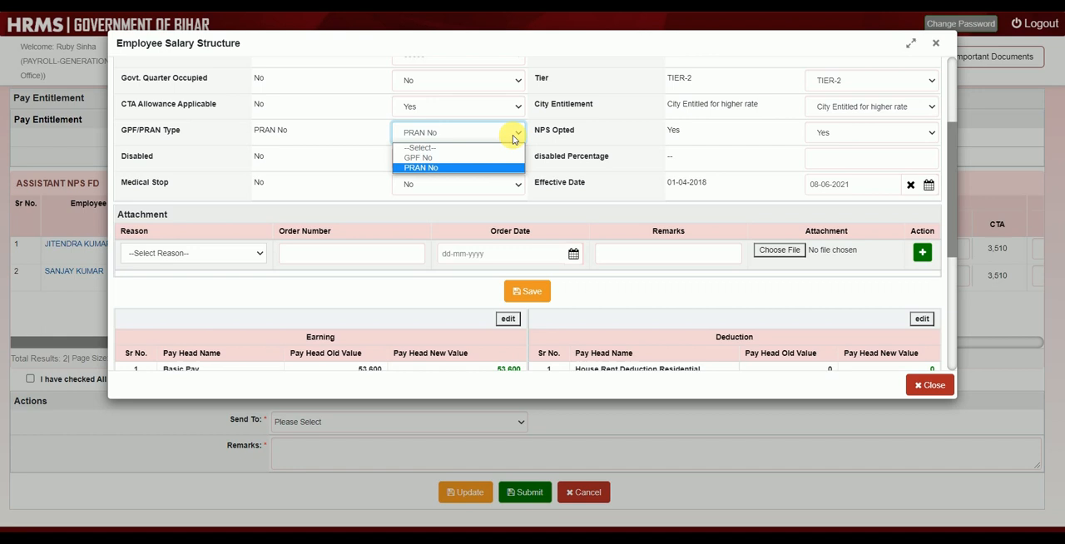
scroll(510, 139, up, 1)
click(473, 161)
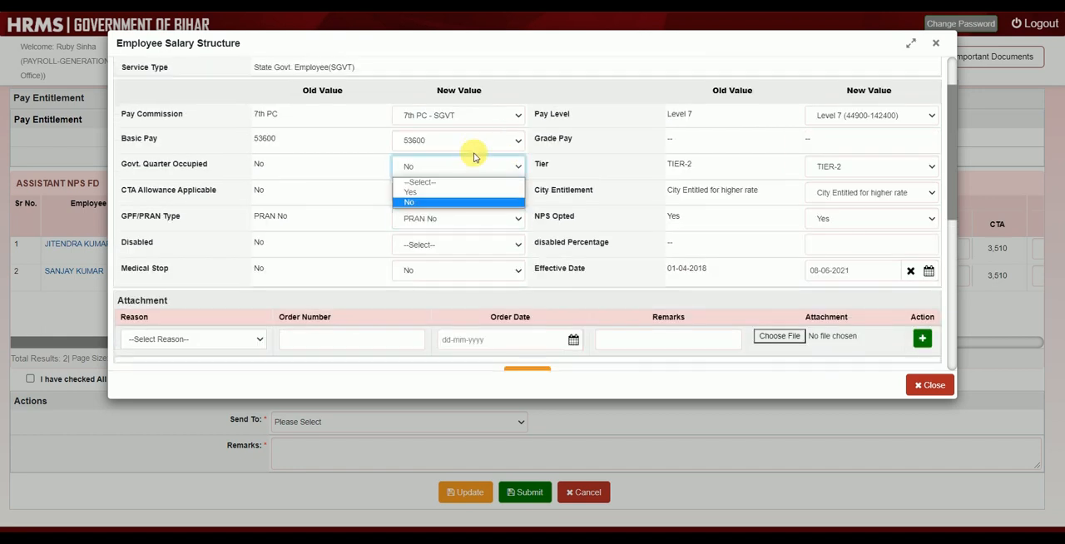
click(620, 237)
click(850, 194)
click(851, 194)
- Review the earning and deduction heads and switch off editing of the Earning pay heads
scroll(738, 215, down, 1)
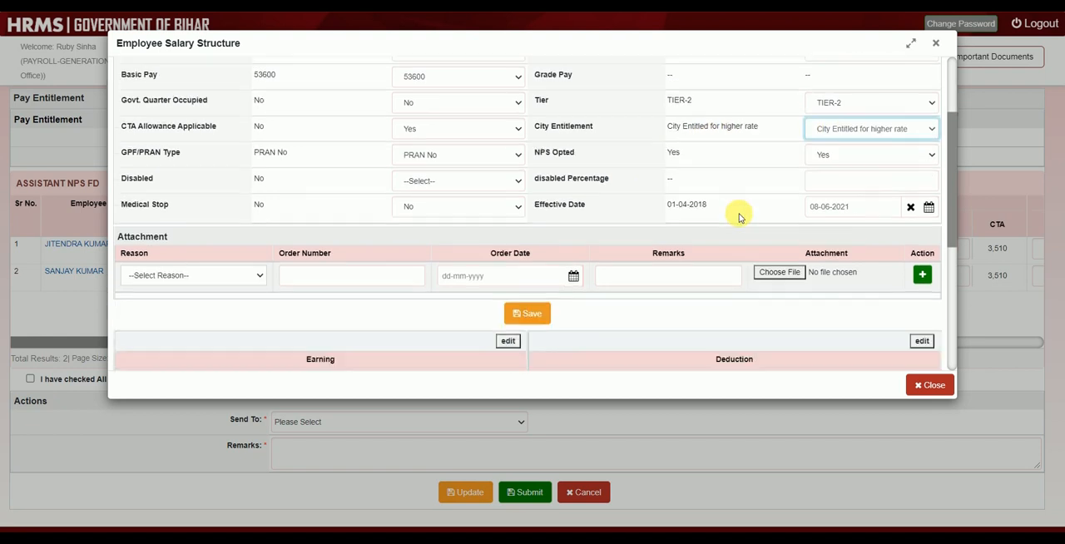
scroll(739, 216, down, 1)
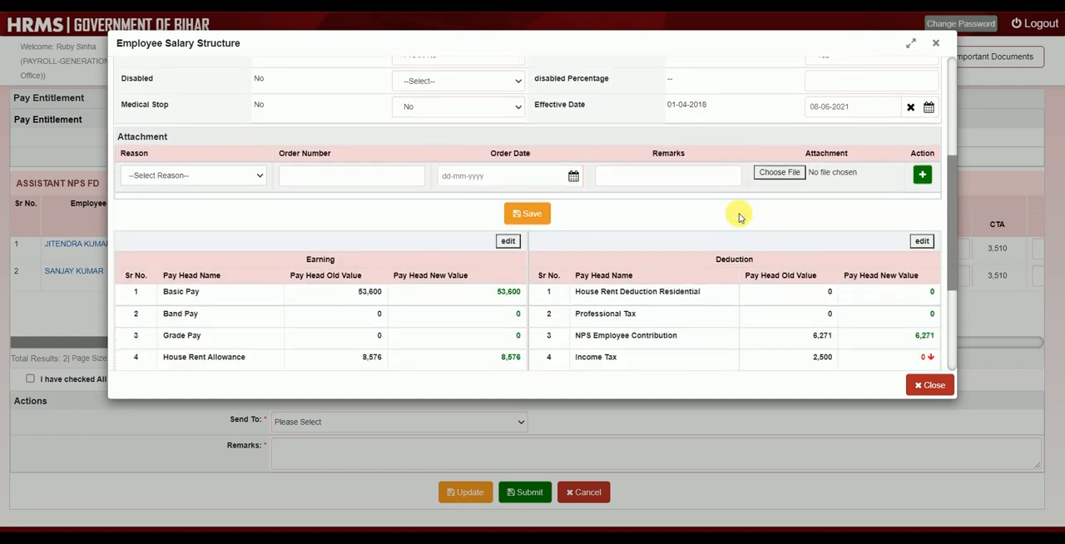
scroll(739, 217, down, 2)
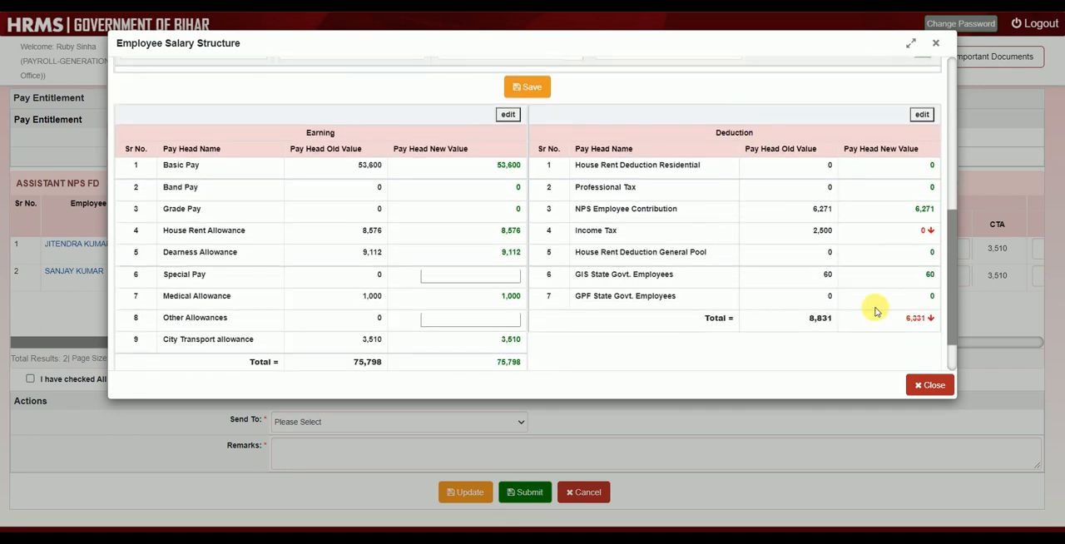
scroll(785, 286, down, 1)
scroll(786, 286, up, 2)
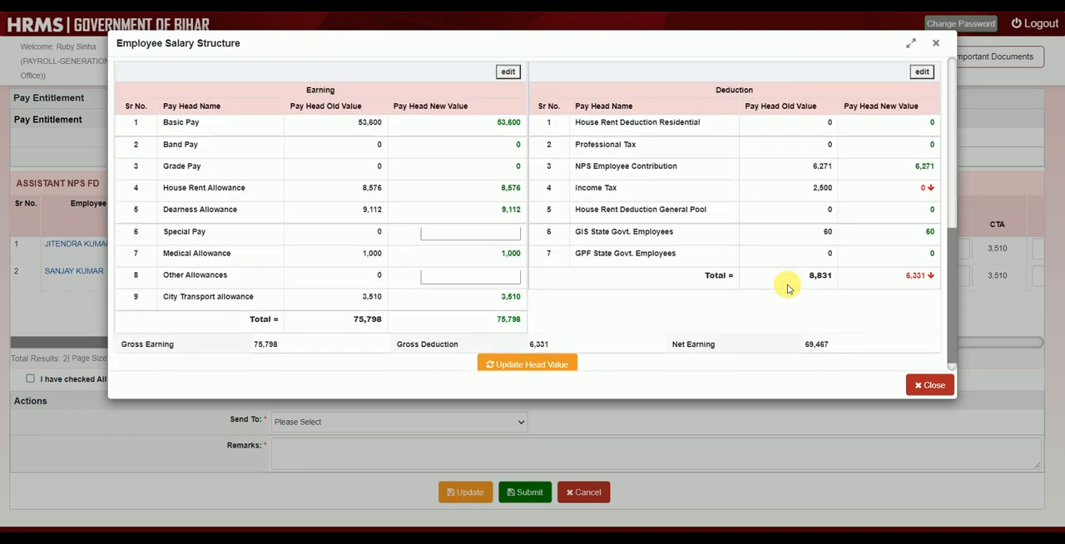
scroll(786, 286, down, 1)
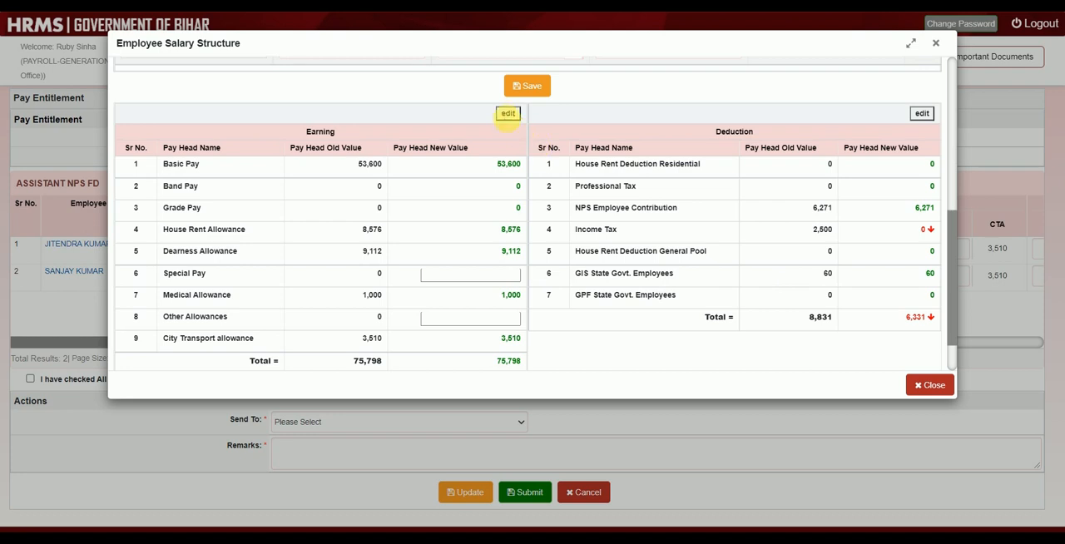
click(507, 114)
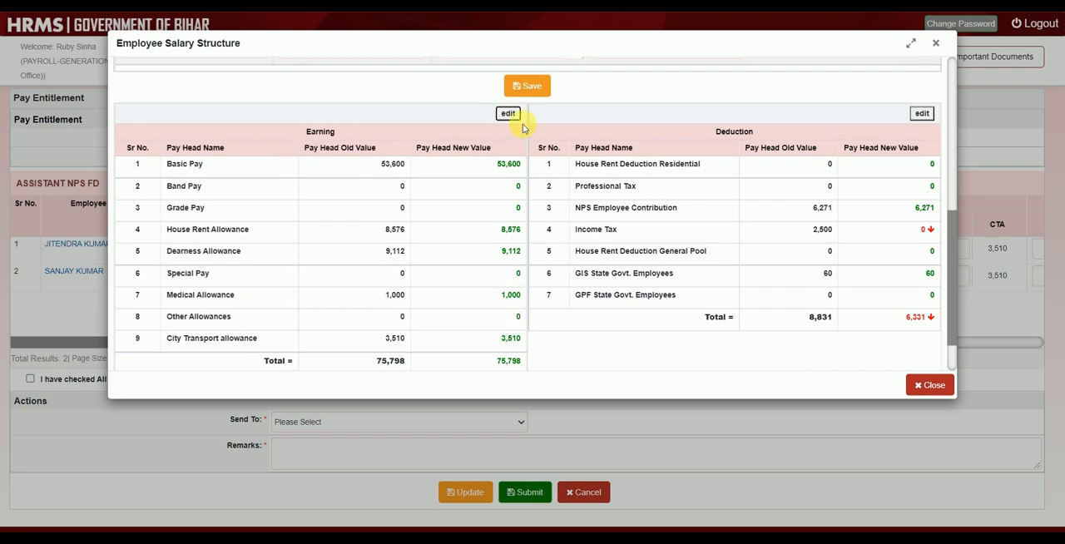
click(507, 114)
click(508, 114)
- Update the salary head values, dismiss the notification and close the Employee Salary Structure
scroll(763, 273, down, 1)
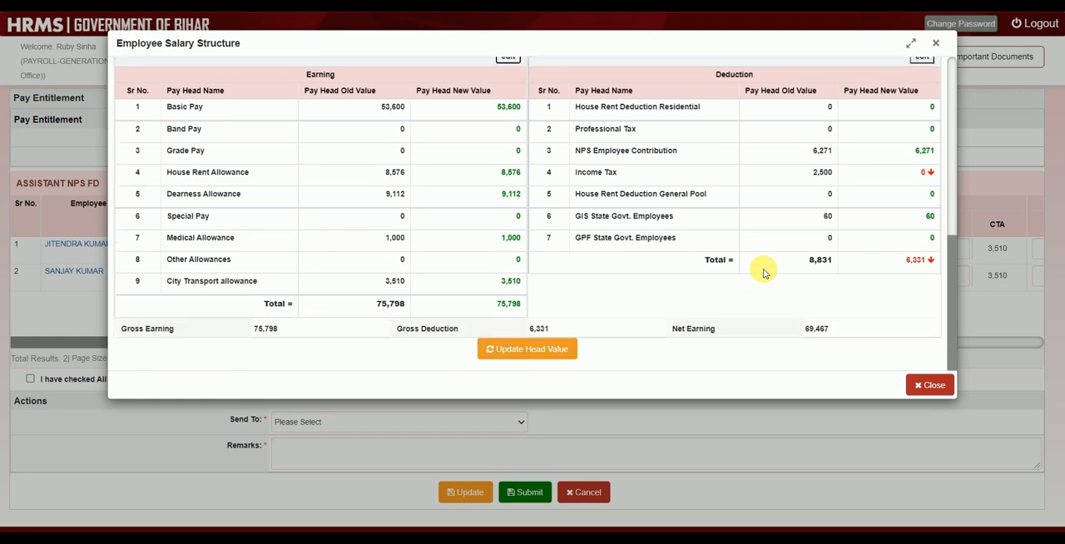
scroll(764, 273, up, 3)
scroll(762, 272, down, 3)
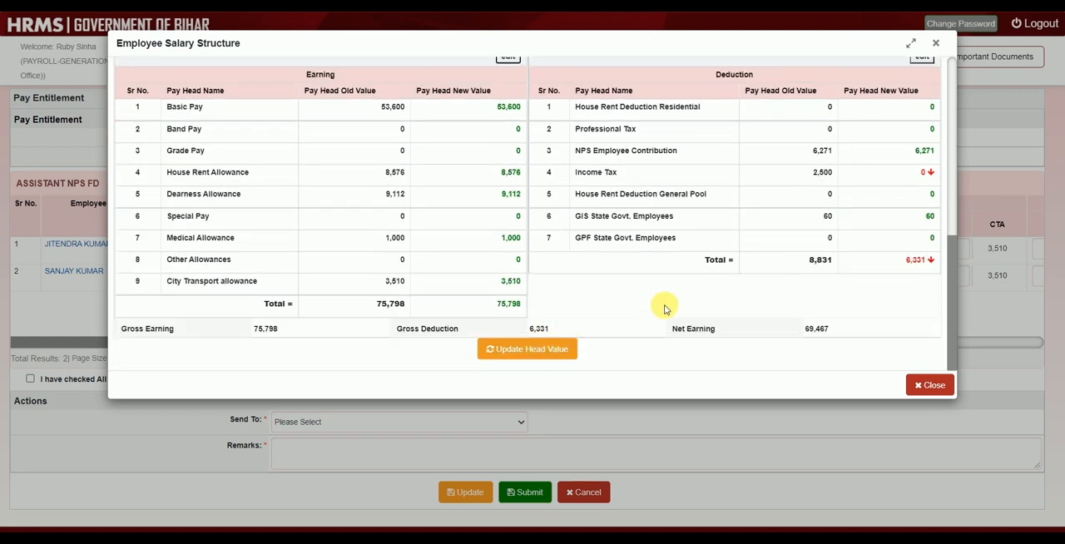
scroll(663, 304, up, 3)
scroll(713, 305, down, 3)
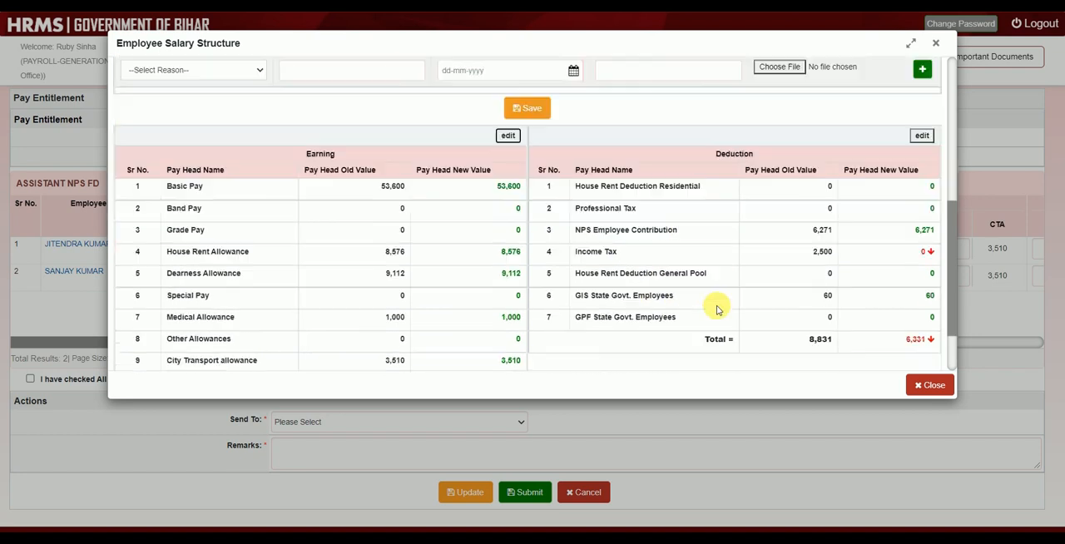
scroll(578, 363, down, 1)
click(540, 354)
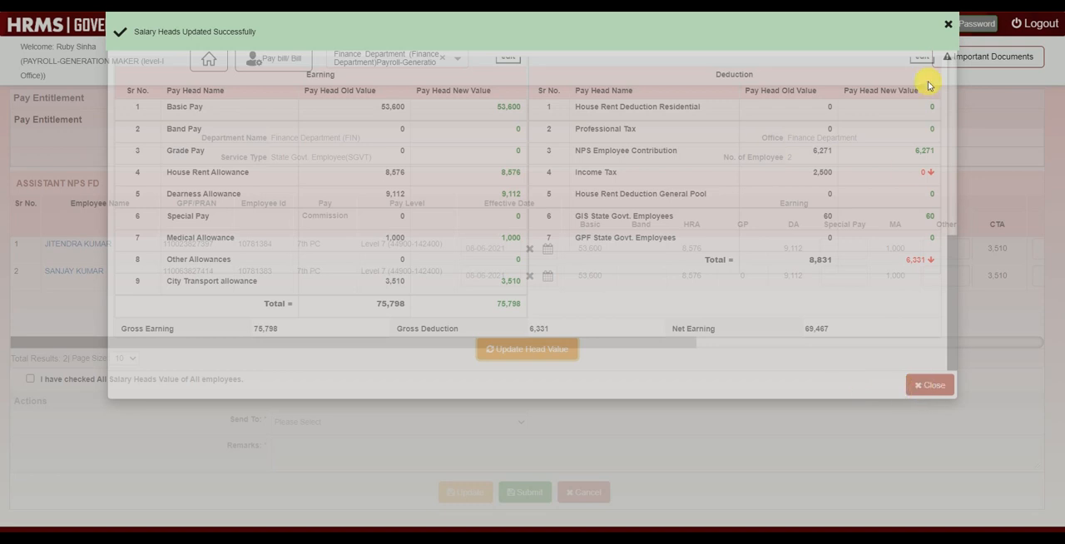
click(949, 25)
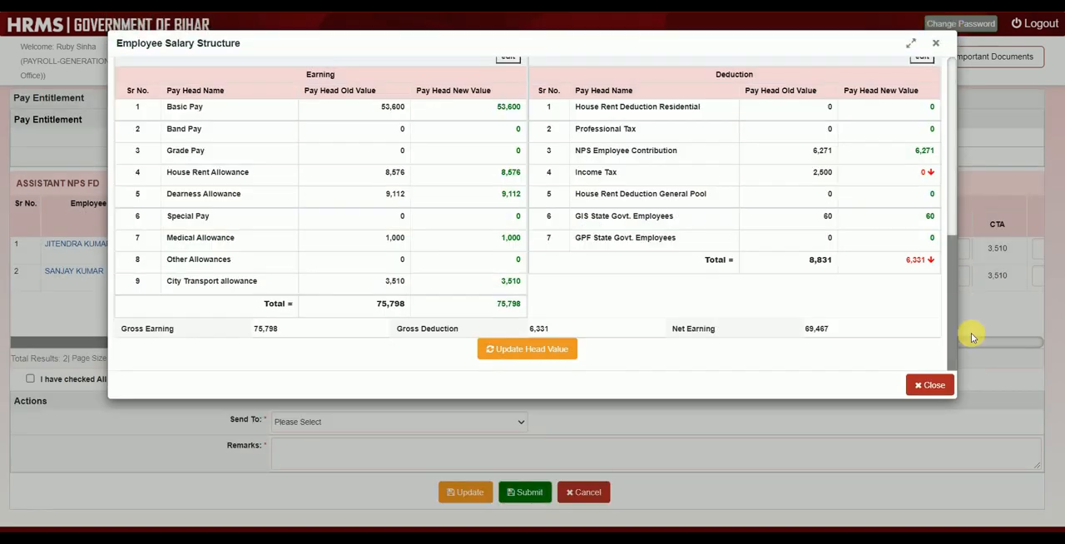
click(931, 385)
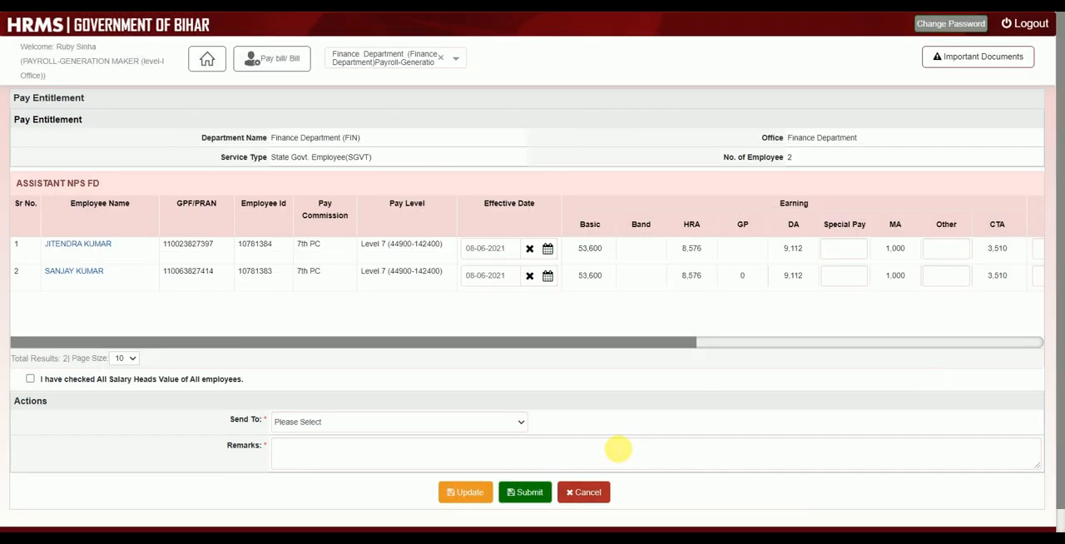
- Submit the pay entitlement to the first listed Payroll-Generation Checker with the remark "Please verify", confirming that all employees' salary head values were checked
scroll(615, 444, down, 1)
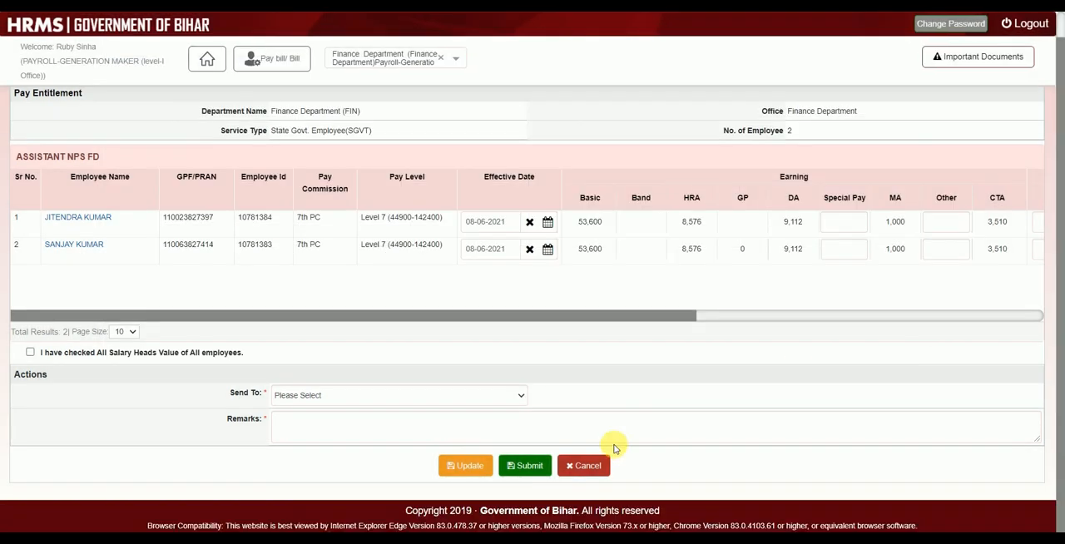
click(481, 398)
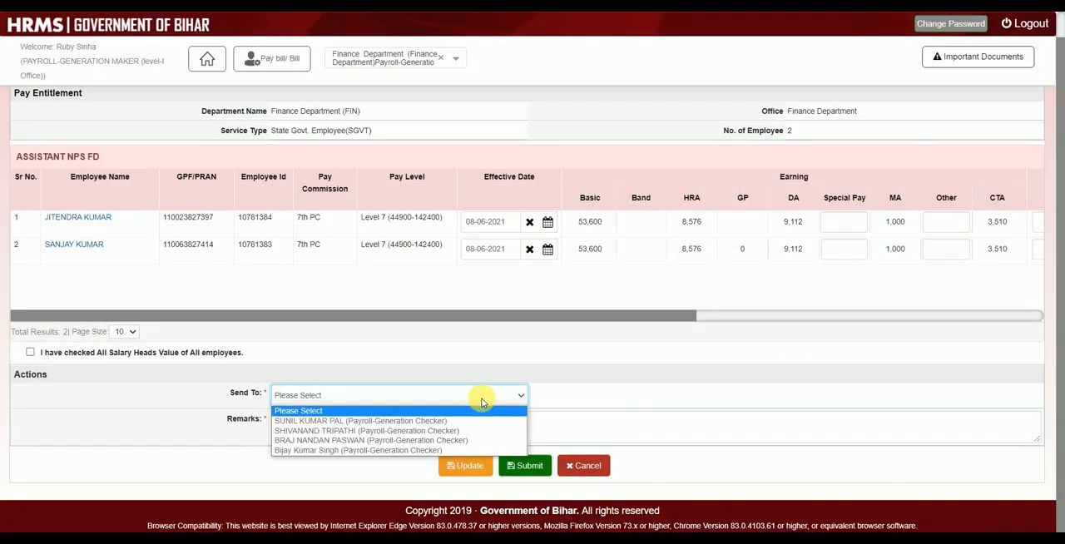
click(447, 422)
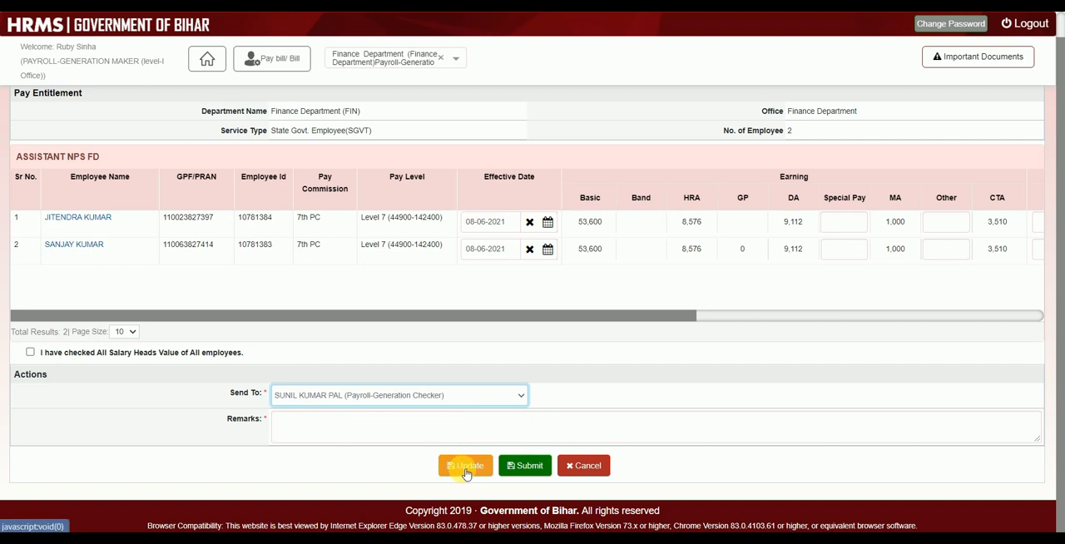
click(430, 433)
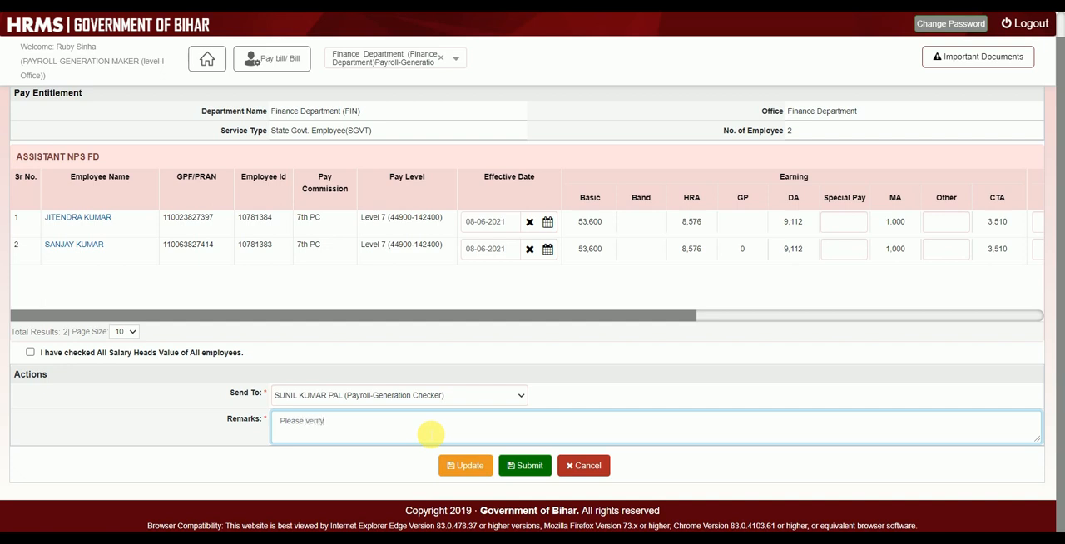
click(30, 352)
click(525, 466)
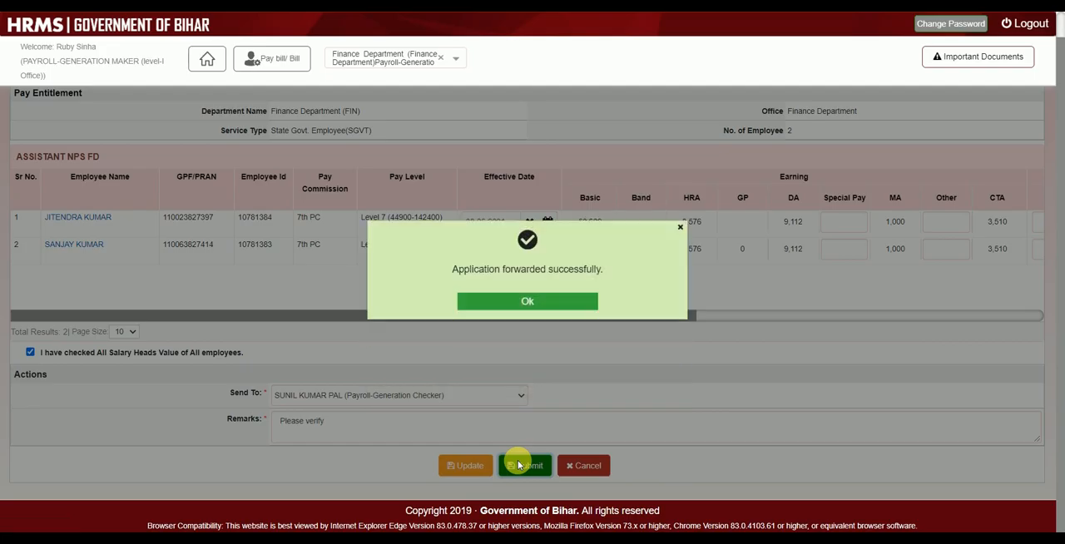